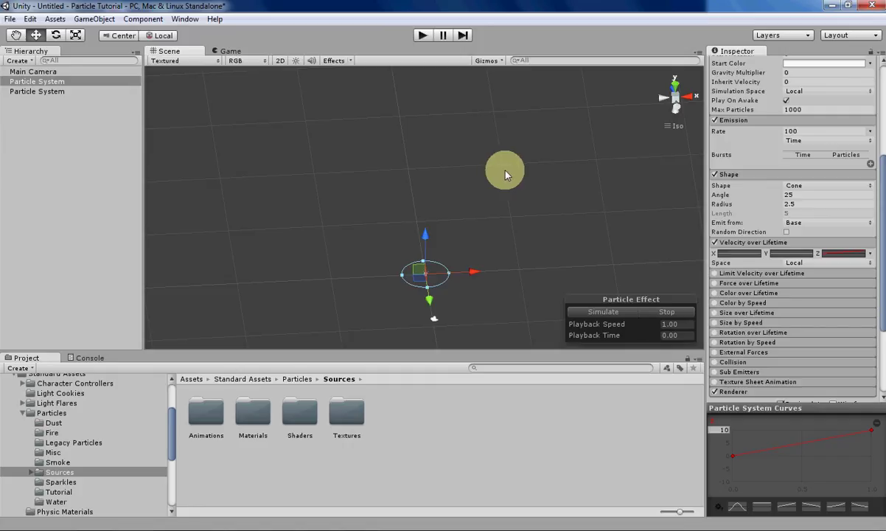
# Review the selected particle system's main settings and its Velocity over Lifetime modes, and view the emitted particles from another angle
pyautogui.scroll(5, 822, 336)
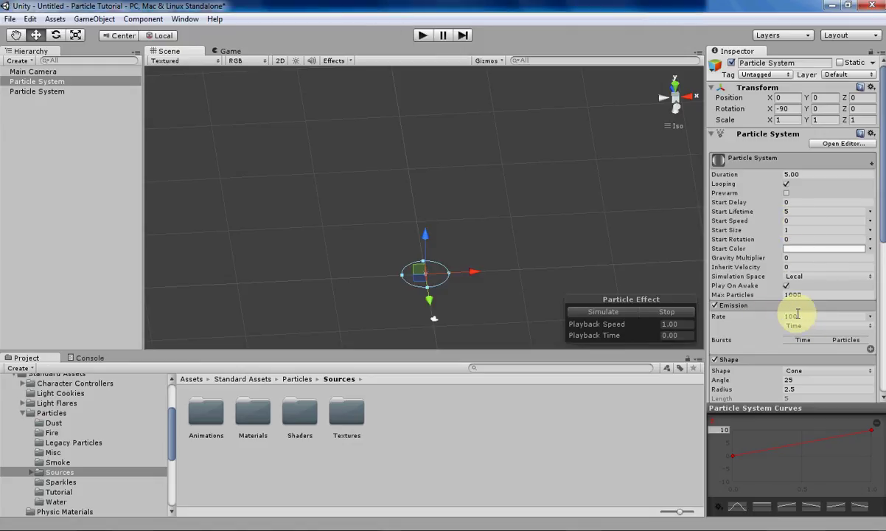
pyautogui.scroll(-5, 815, 314)
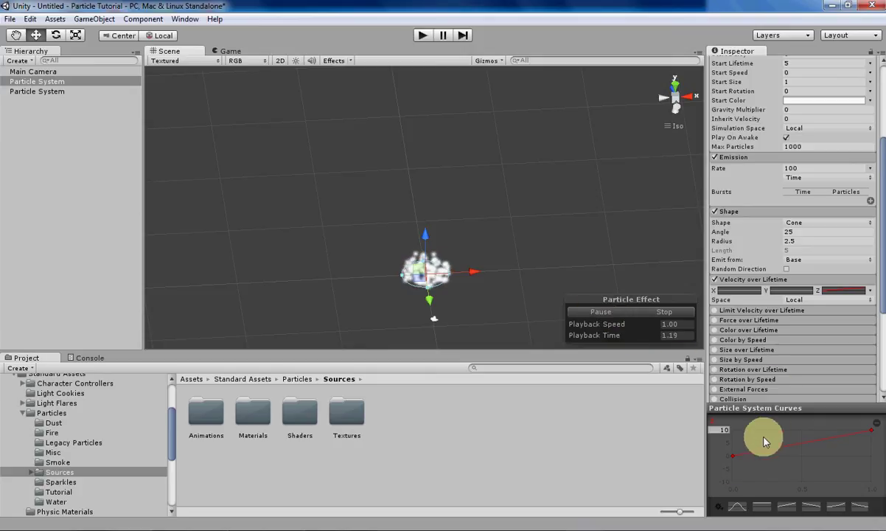
pyautogui.click(871, 292)
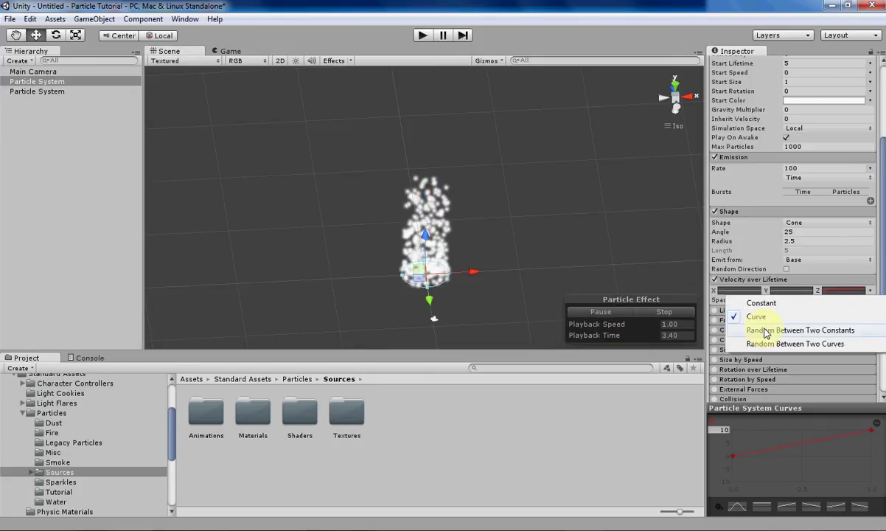
pyautogui.click(741, 315)
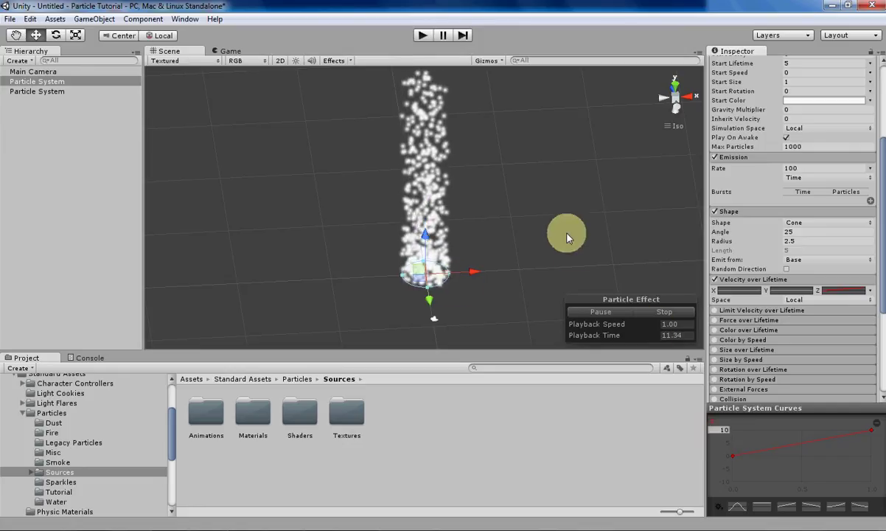
pyautogui.keyDown('alt'); pyautogui.moveTo(487, 246); pyautogui.dragTo(465, 228); pyautogui.keyUp('alt')
pyautogui.moveTo(465, 228); pyautogui.dragTo(483, 222, button='middle')
pyautogui.keyDown('alt'); pyautogui.moveTo(482, 222); pyautogui.dragTo(409, 226); pyautogui.keyUp('alt')
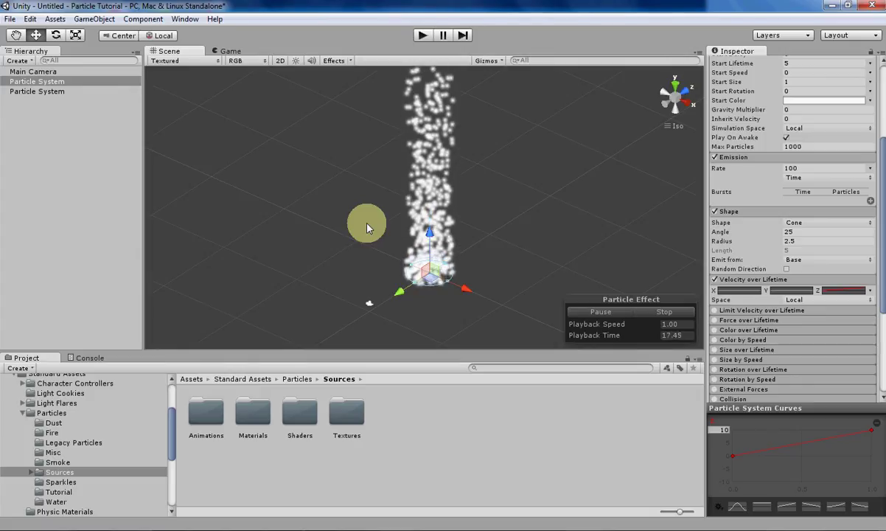
# Enable the Color by Speed module on the selected particle system, leaving the Color over Lifetime module off
pyautogui.scroll(-3, 781, 302)
pyautogui.click(741, 267)
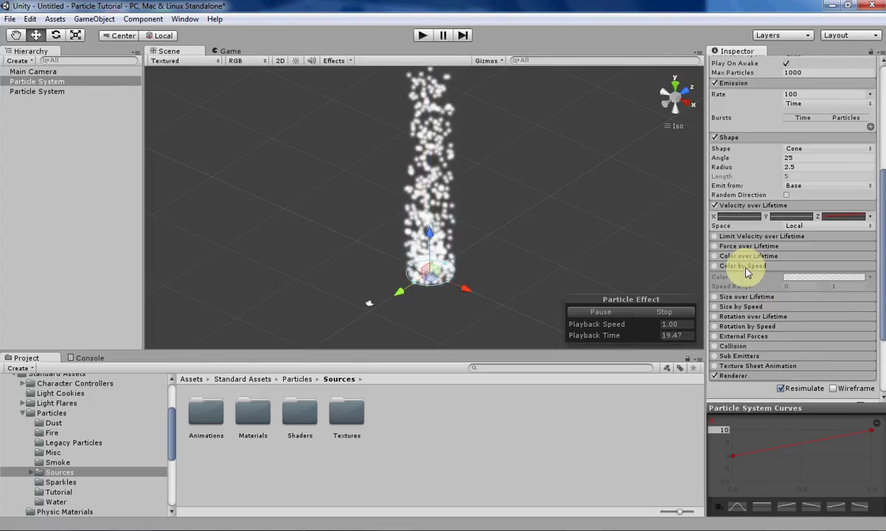
pyautogui.click(731, 257)
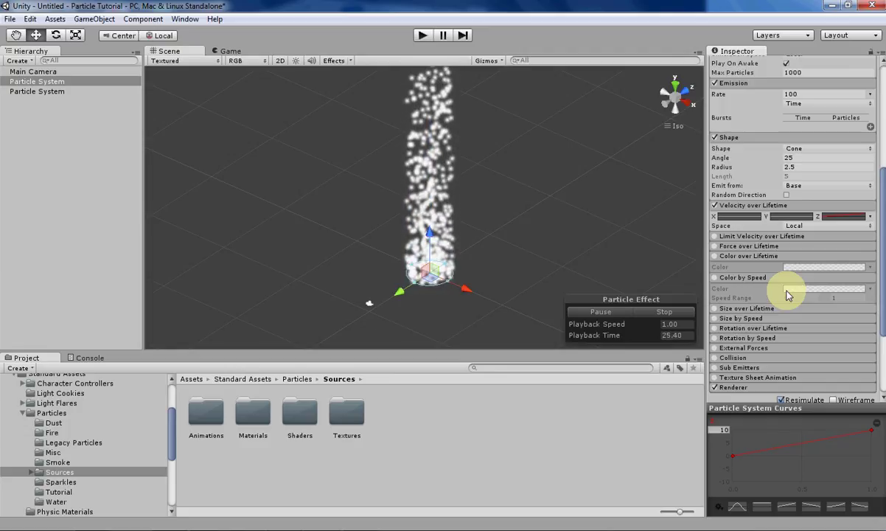
pyautogui.click(771, 257)
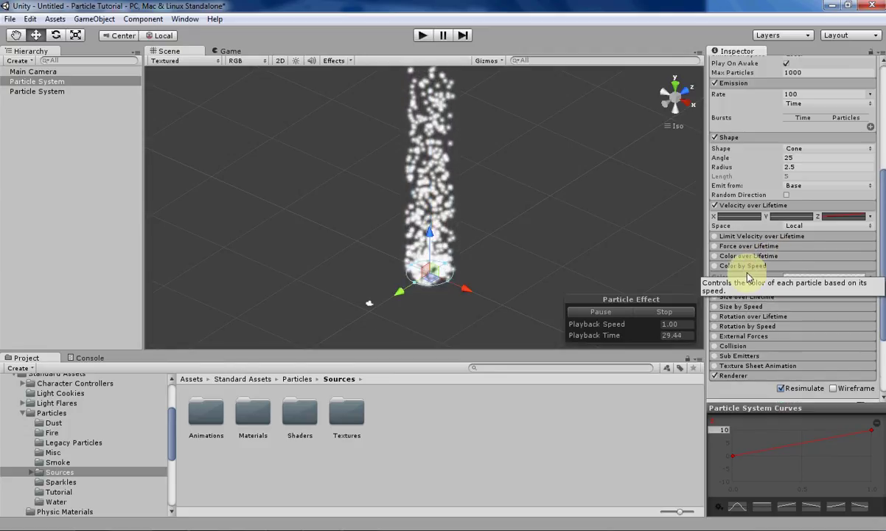
pyautogui.click(714, 266)
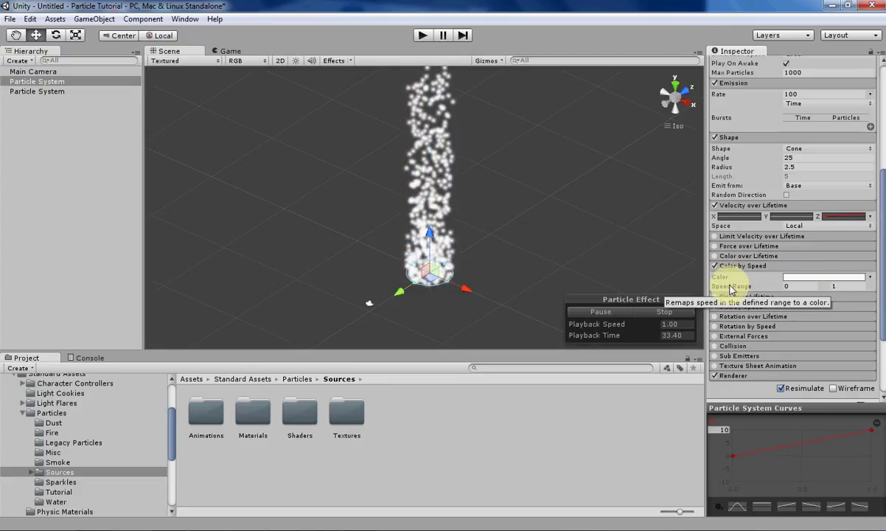
# Set the upper limit of the Color by Speed module's speed range to 10, matching the velocity curve's maximum
pyautogui.click(789, 286)
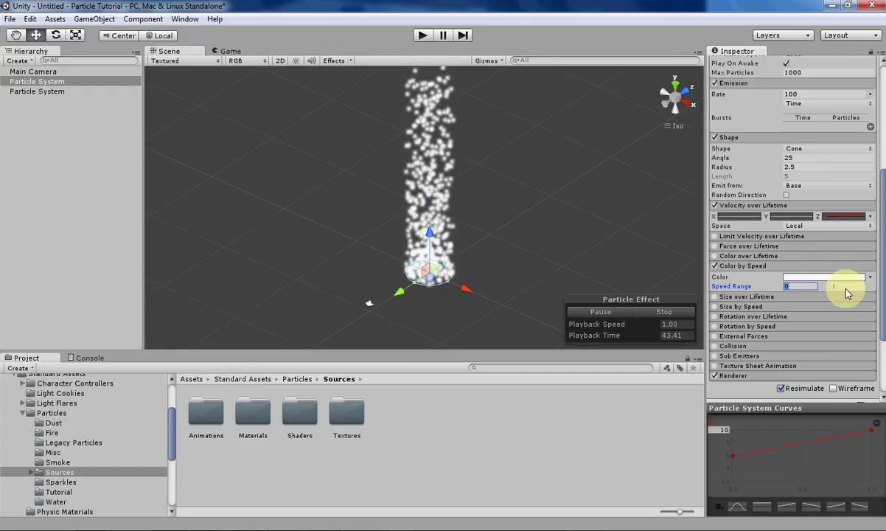
pyautogui.scroll(2, 801, 273)
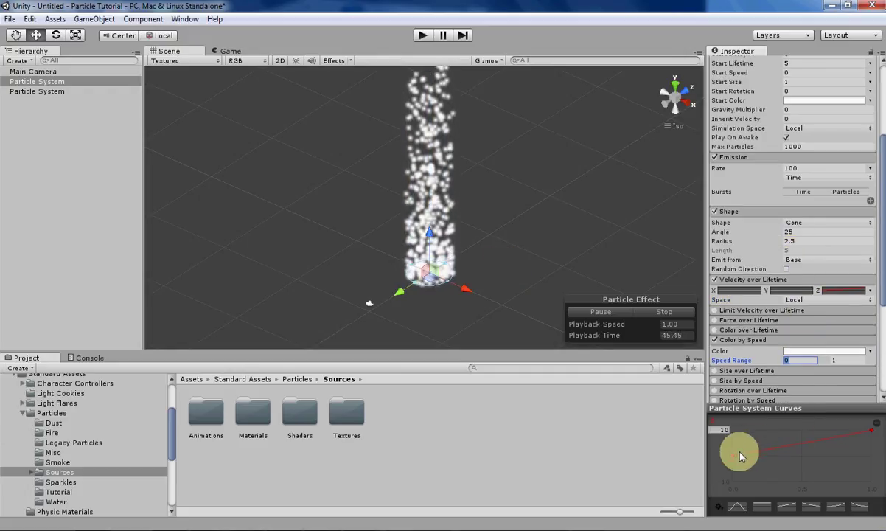
pyautogui.scroll(-1, 815, 349)
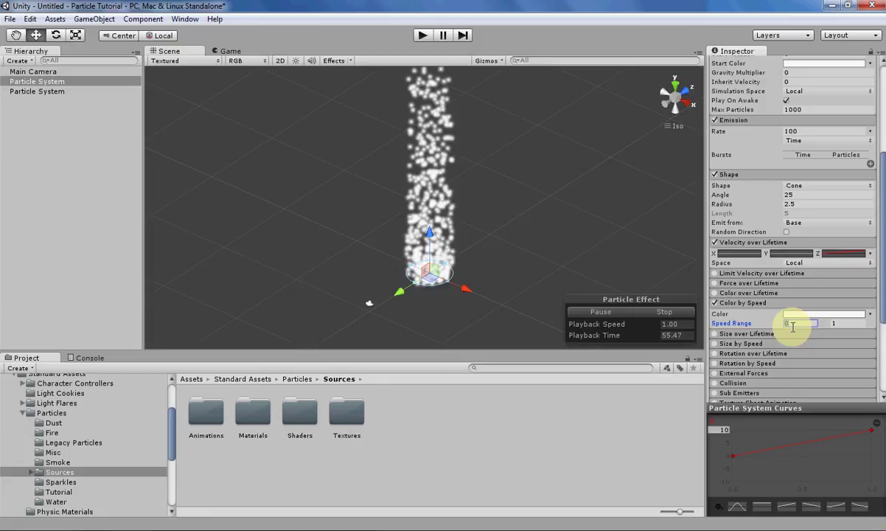
pyautogui.click(792, 324)
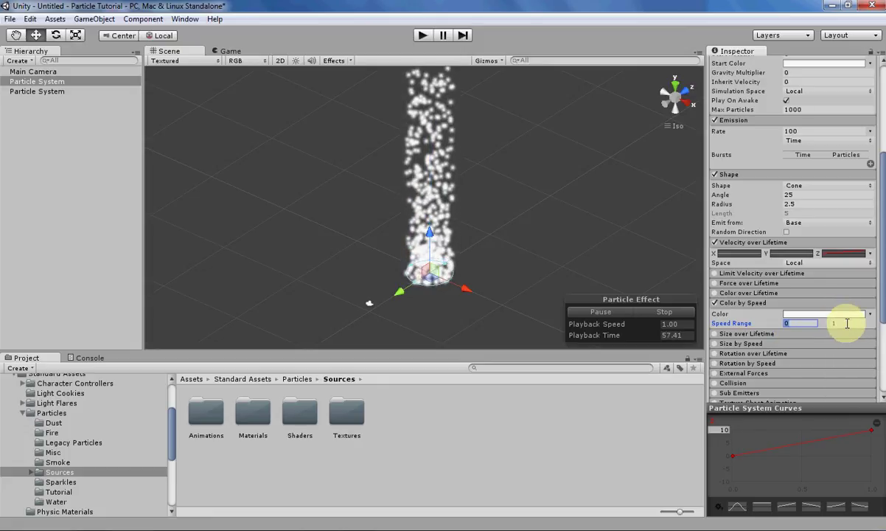
pyautogui.click(847, 323)
pyautogui.write('10')
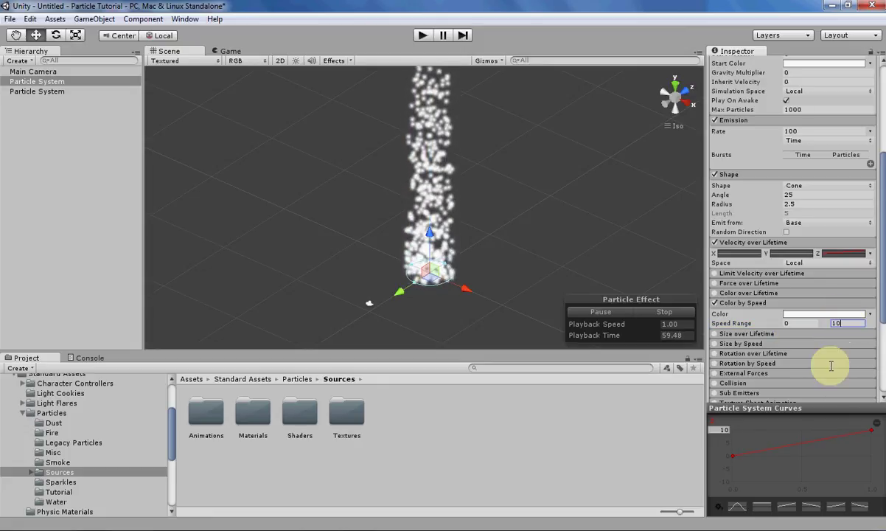
# Add an alpha key at about 43.8% in the Color by Speed gradient and set the start colour to pure red (255, 0, 0)
pyautogui.click(815, 314)
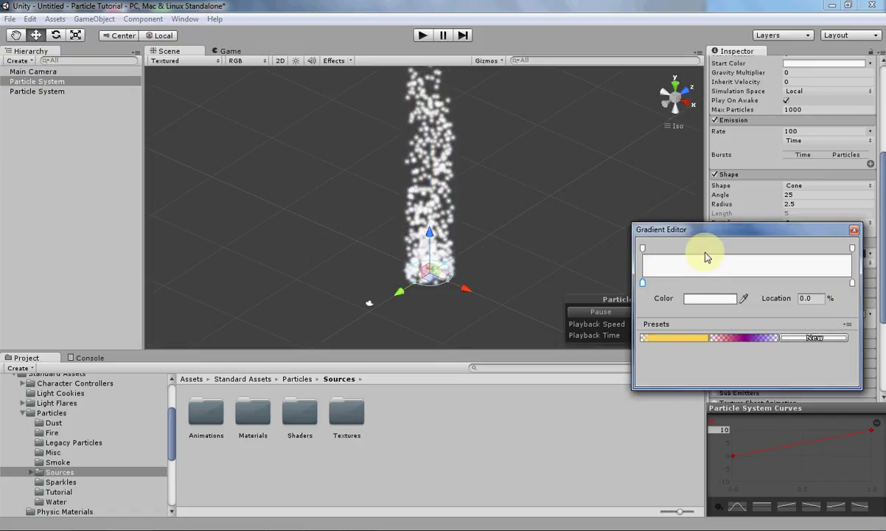
pyautogui.click(735, 248)
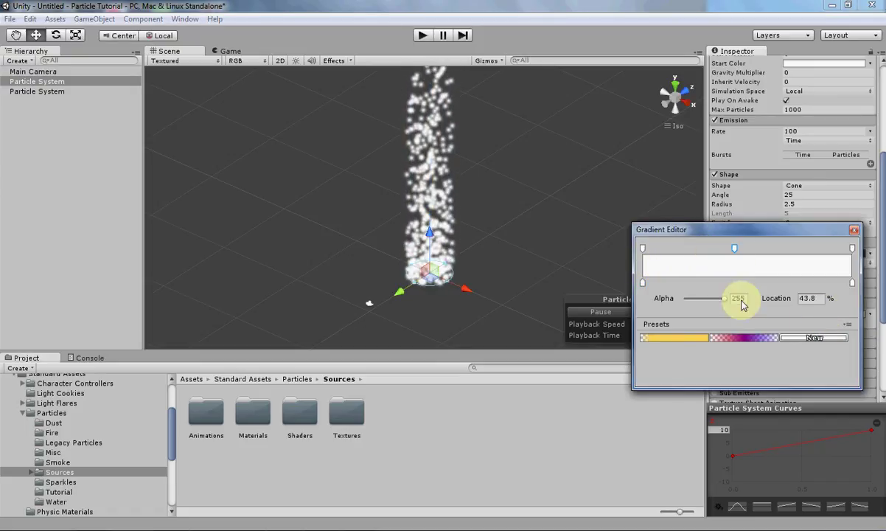
pyautogui.click(642, 284)
pyautogui.click(737, 299)
pyautogui.moveTo(773, 231); pyautogui.dragTo(802, 199)
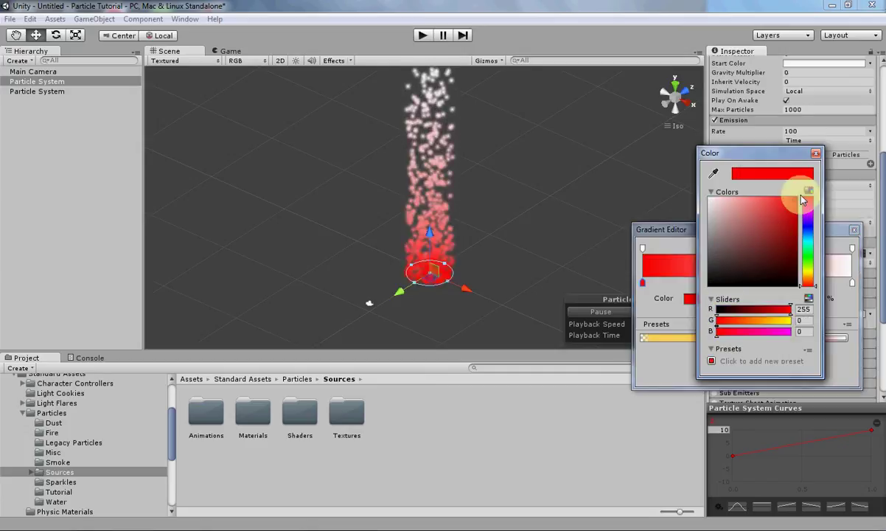
pyautogui.click(815, 154)
# Set the gradient's end colour key at 100% to blue (0, 12, 255)
pyautogui.click(852, 283)
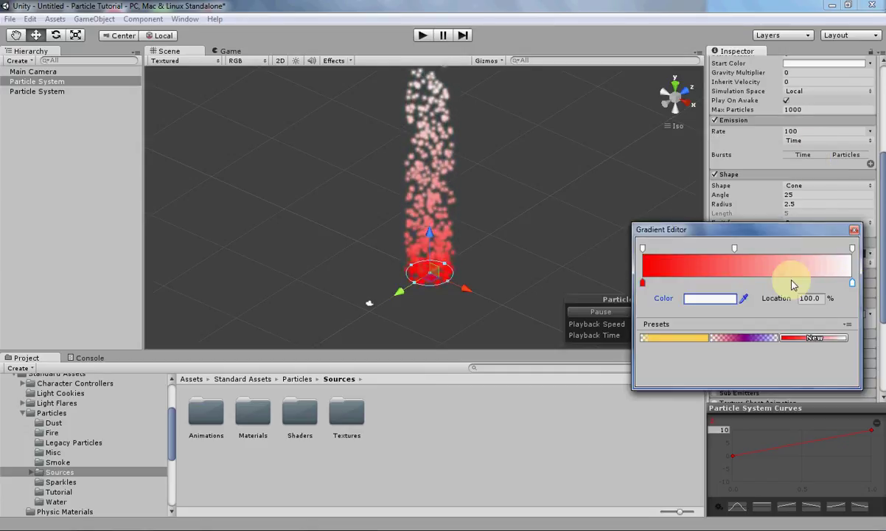
pyautogui.click(726, 299)
pyautogui.click(807, 228)
pyautogui.moveTo(776, 217); pyautogui.dragTo(800, 199)
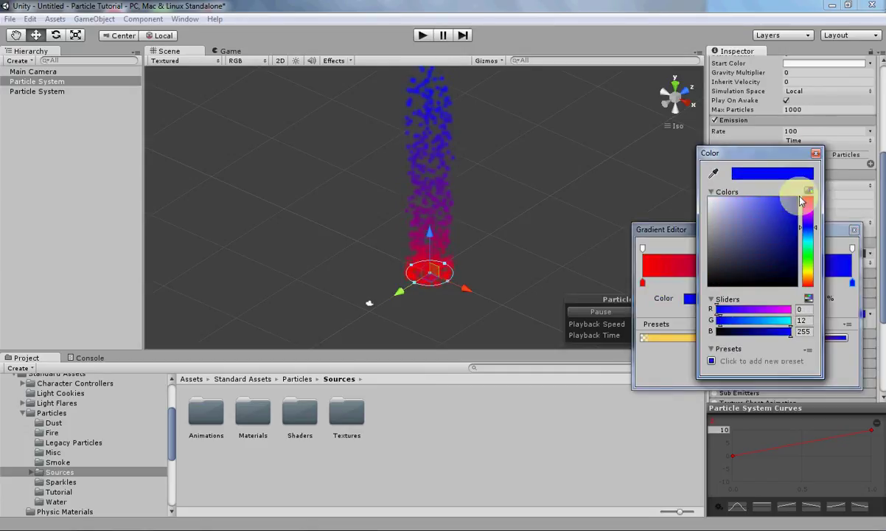
pyautogui.click(816, 153)
# Examine from several angles and distances how the particles' colour changes with speed along the column
pyautogui.moveTo(483, 184); pyautogui.dragTo(508, 219, button='middle')
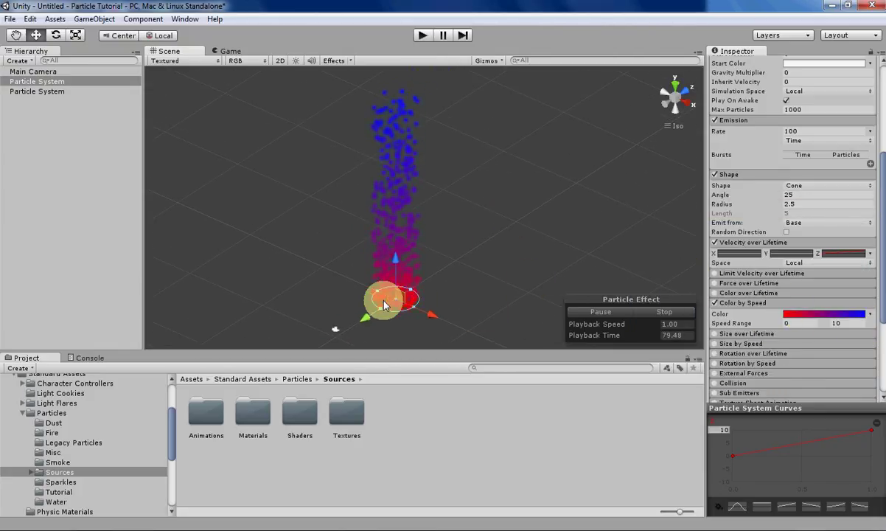
pyautogui.keyDown('alt'); pyautogui.moveTo(394, 275); pyautogui.dragTo(348, 220); pyautogui.keyUp('alt')
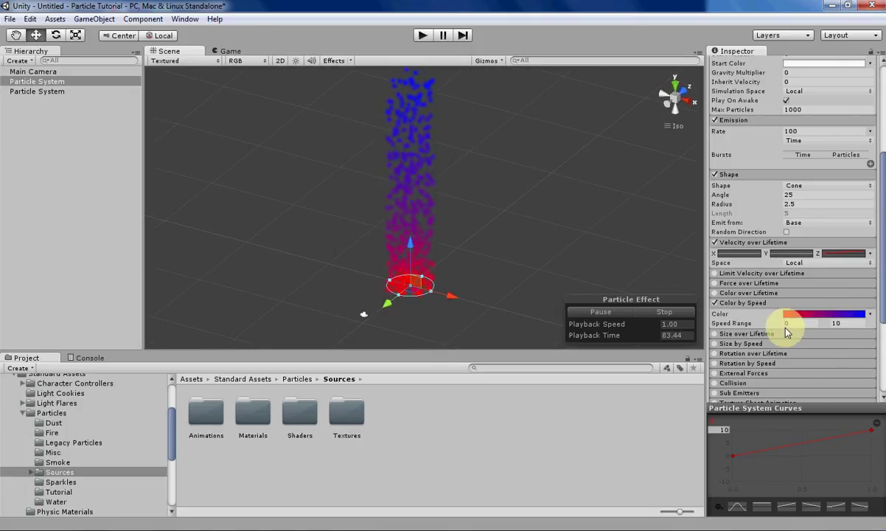
pyautogui.keyDown('alt'); pyautogui.moveTo(515, 271); pyautogui.dragTo(498, 300); pyautogui.keyUp('alt')
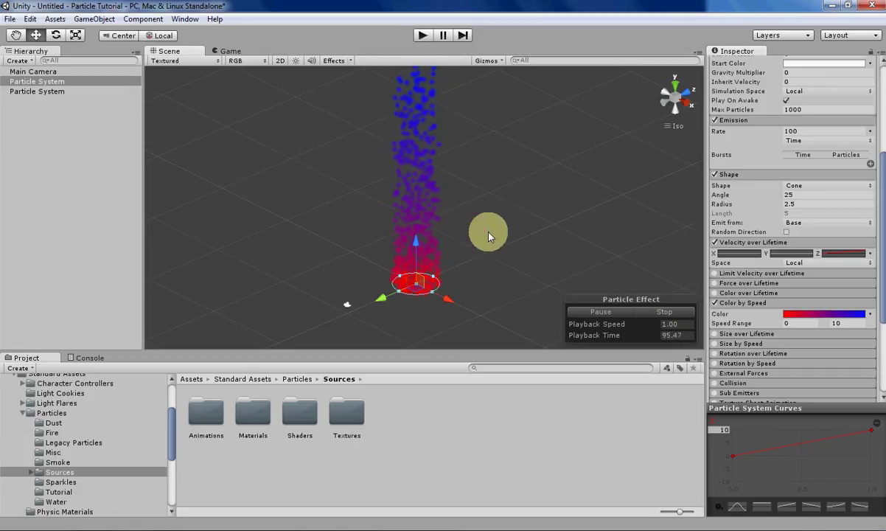
pyautogui.keyDown('alt'); pyautogui.moveTo(488, 232); pyautogui.dragTo(410, 235); pyautogui.keyUp('alt')
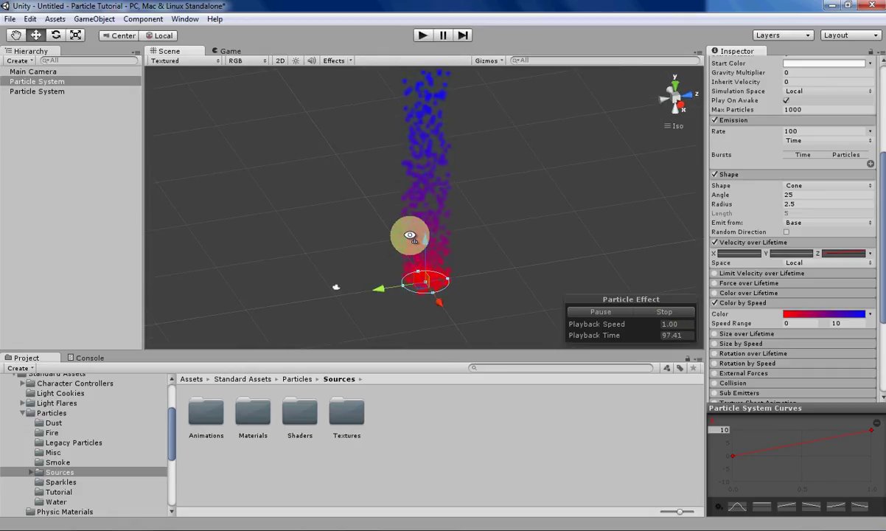
pyautogui.moveTo(520, 233); pyautogui.dragTo(540, 240, button='right')
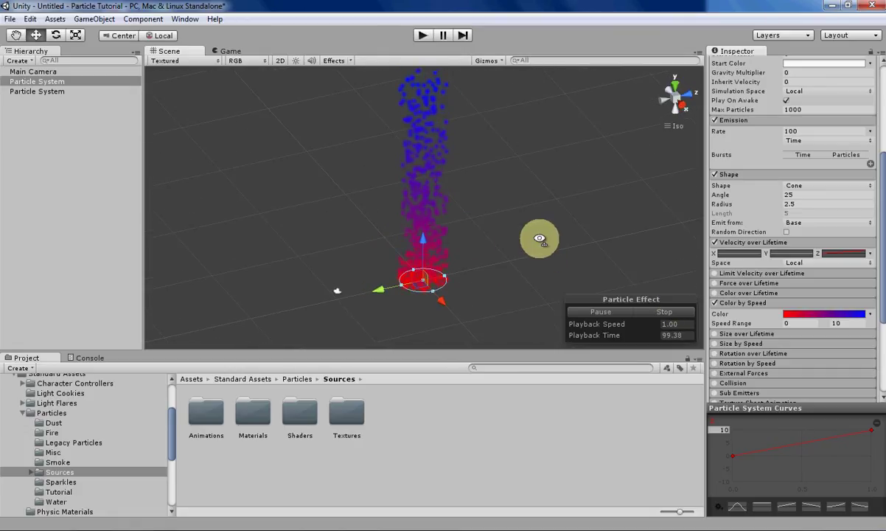
pyautogui.moveTo(466, 220); pyautogui.dragTo(444, 247, button='middle')
pyautogui.scroll(3, 376, 263)
pyautogui.moveTo(357, 253); pyautogui.dragTo(400, 221, button='middle')
pyautogui.keyDown('alt'); pyautogui.moveTo(374, 230); pyautogui.dragTo(327, 214); pyautogui.keyUp('alt')
pyautogui.moveTo(368, 194); pyautogui.dragTo(318, 223, button='middle')
pyautogui.keyDown('alt'); pyautogui.moveTo(318, 224); pyautogui.dragTo(360, 216); pyautogui.keyUp('alt')
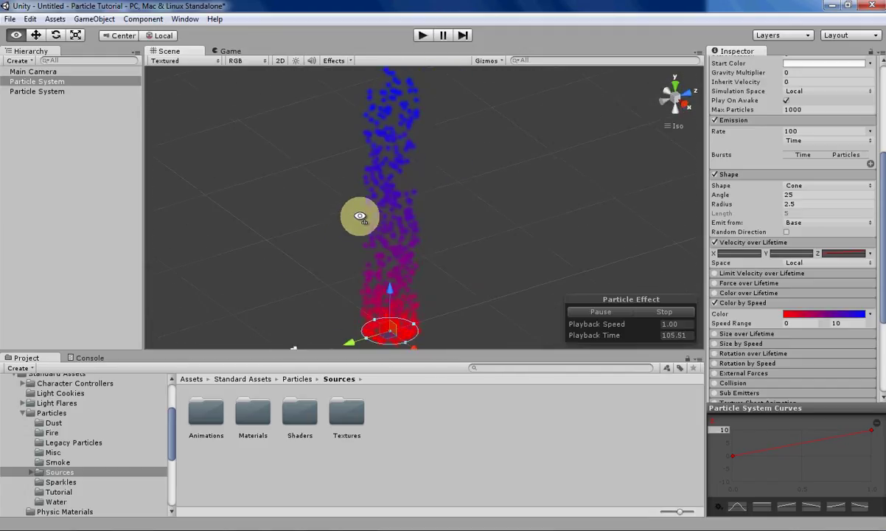
pyautogui.moveTo(280, 250); pyautogui.dragTo(309, 230, button='middle')
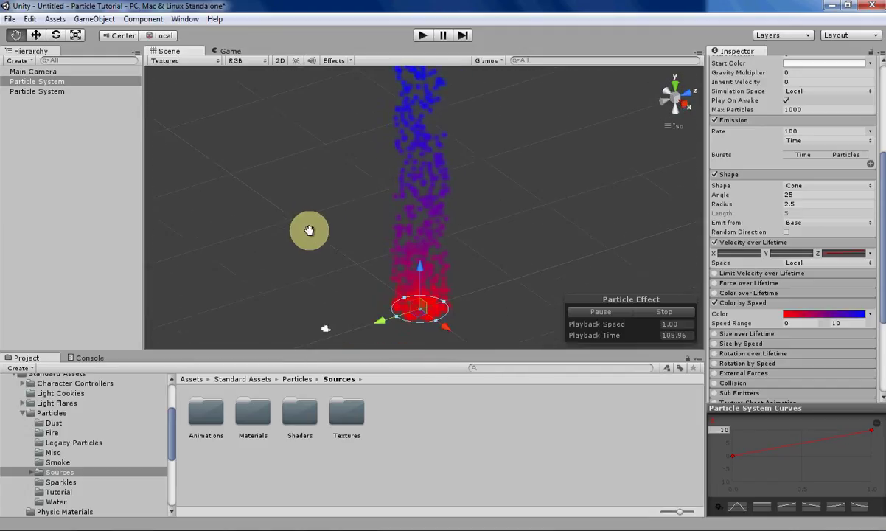
# Move the middle alpha key of the Color by Speed gradient to the 25% location
pyautogui.click(838, 313)
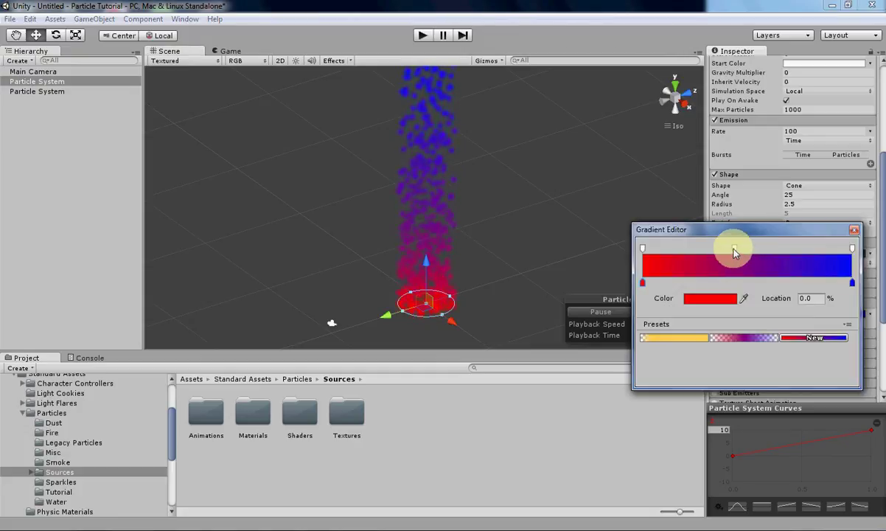
pyautogui.moveTo(747, 249); pyautogui.dragTo(696, 251)
pyautogui.click(814, 298)
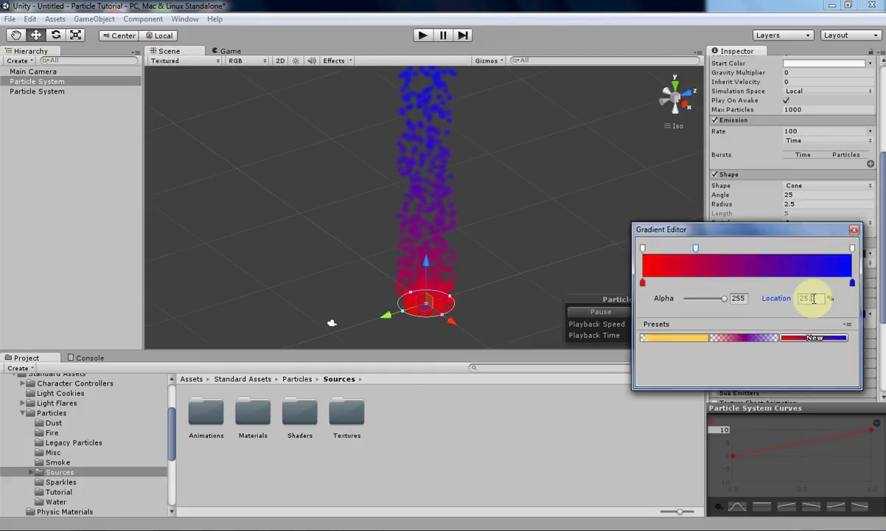
pyautogui.write('25')
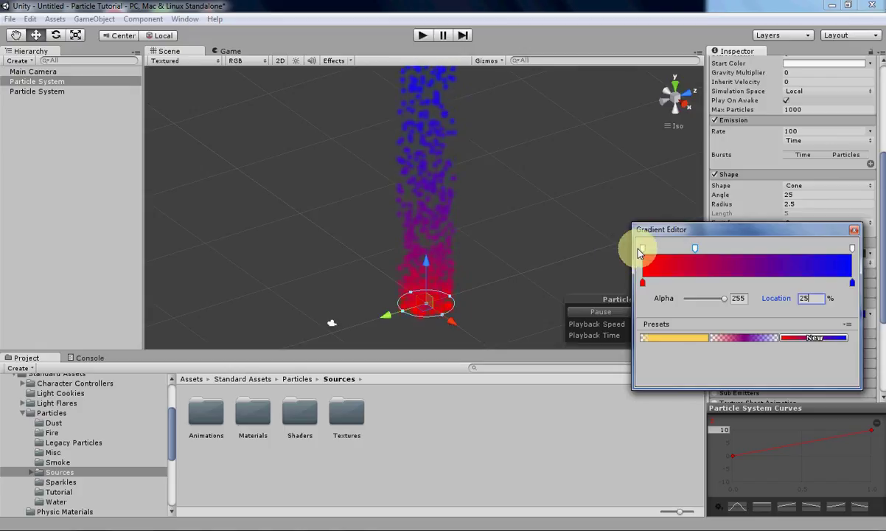
# Set the alpha of the gradient's first and last alpha keys to 0
pyautogui.click(642, 249)
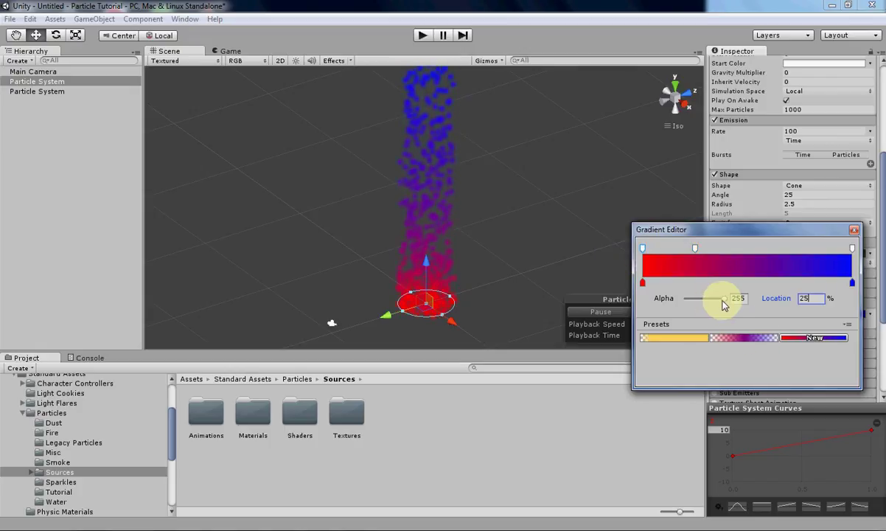
pyautogui.moveTo(721, 302); pyautogui.dragTo(676, 303)
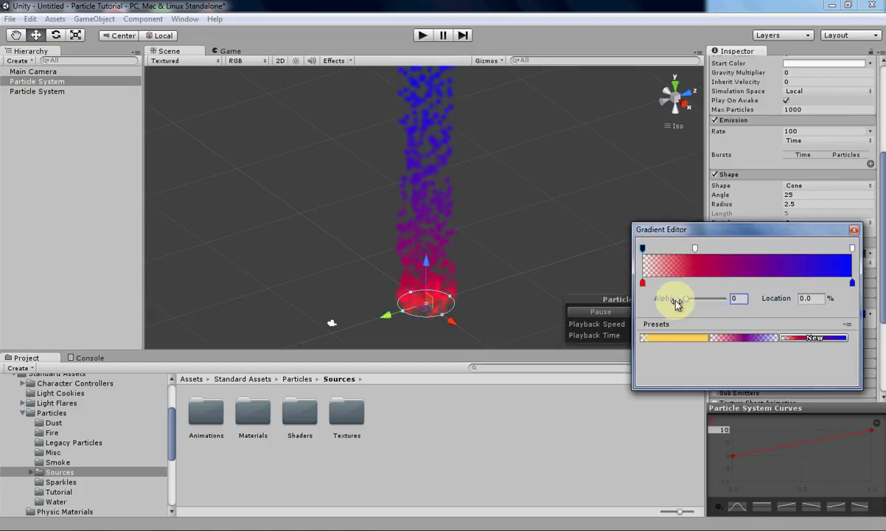
pyautogui.click(852, 250)
pyautogui.moveTo(724, 302); pyautogui.dragTo(668, 299)
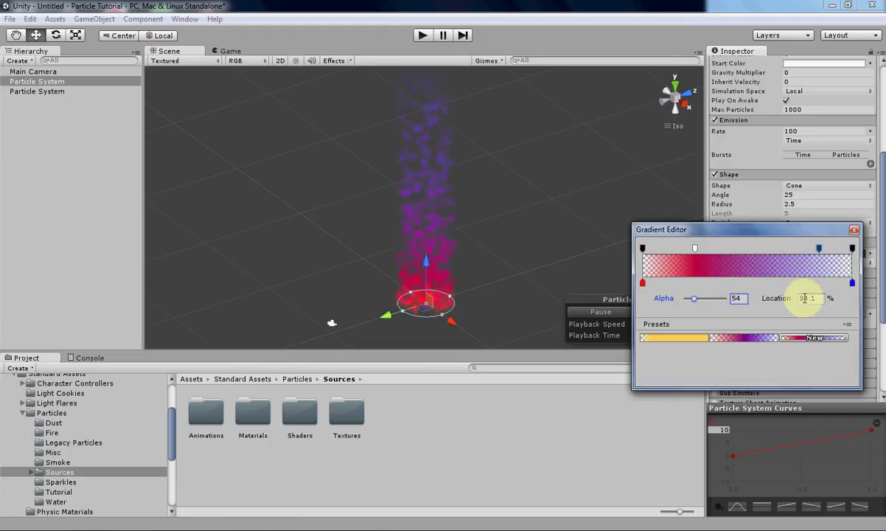
# Add another alpha key to the gradient at the 75% location with alpha 255, and check the 25% key's alpha
pyautogui.write('75')
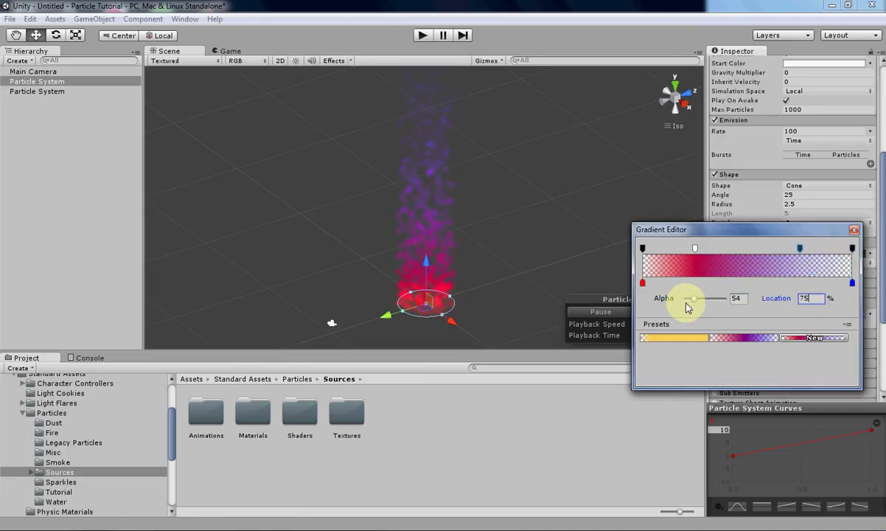
pyautogui.moveTo(697, 304); pyautogui.dragTo(735, 301)
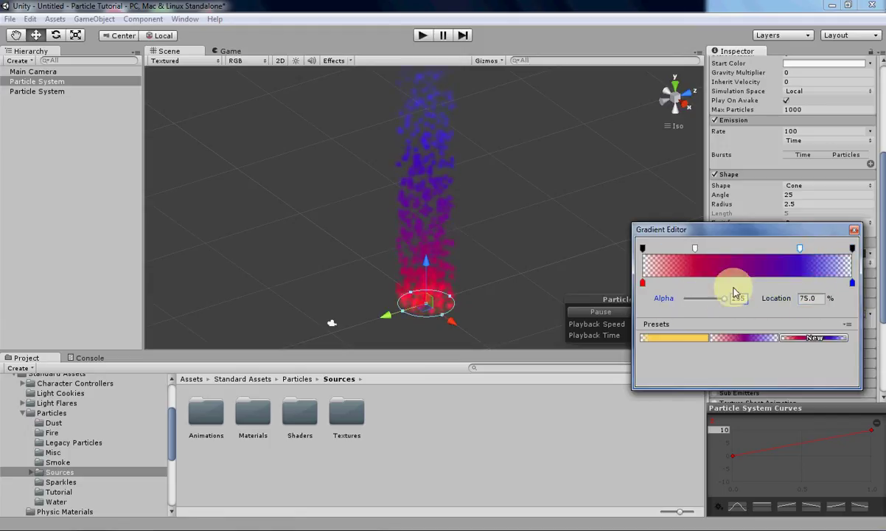
pyautogui.click(694, 249)
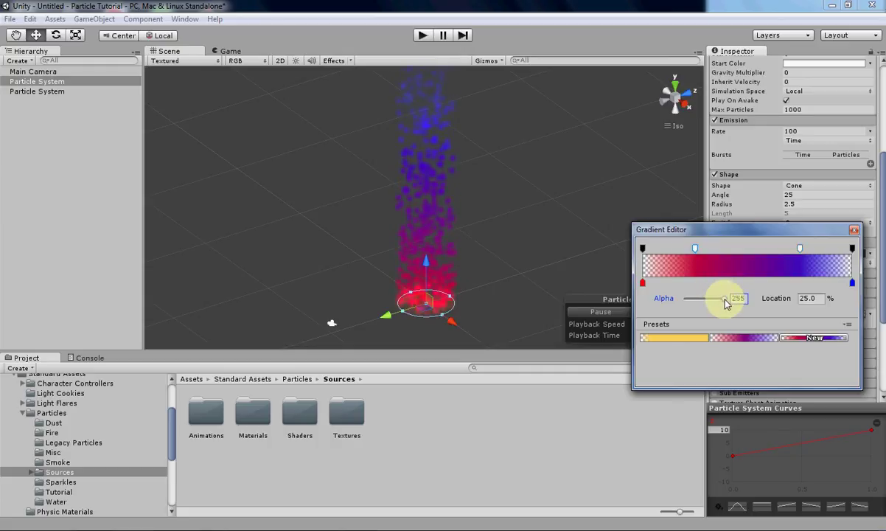
# Lower the alpha of the gradient's 25% and 75% keys, setting the 75% key to 152, and close the gradient editor
pyautogui.moveTo(727, 303); pyautogui.dragTo(712, 305)
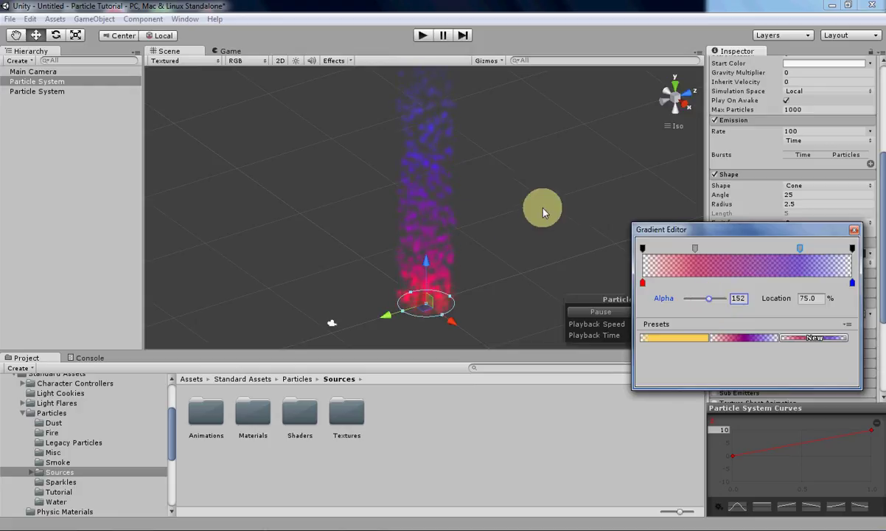
pyautogui.click(489, 198)
pyautogui.moveTo(554, 229); pyautogui.dragTo(411, 211, button='right')
pyautogui.keyDown('alt'); pyautogui.moveTo(412, 213); pyautogui.dragTo(511, 216); pyautogui.keyUp('alt')
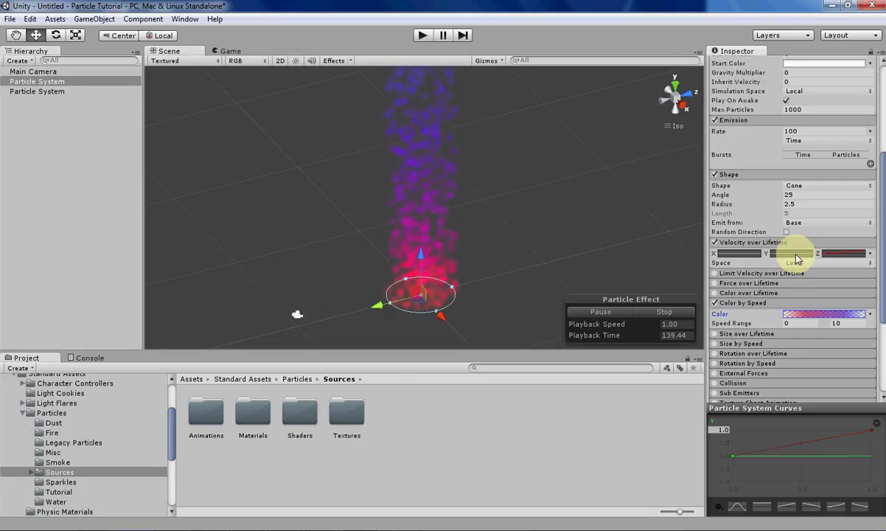
# Set Velocity over Lifetime to Random Between Two Curves and raise the lower Z curve to match the upper one, rising from 0 to 10
pyautogui.click(832, 257)
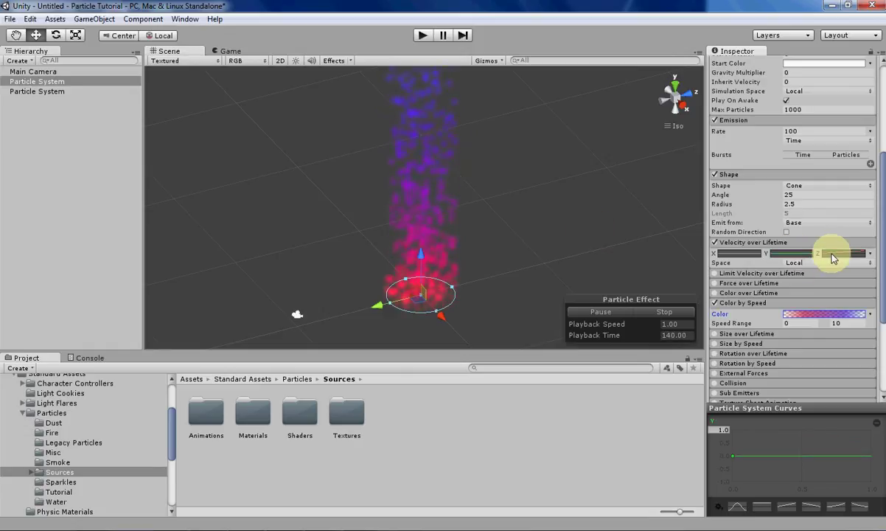
pyautogui.click(871, 254)
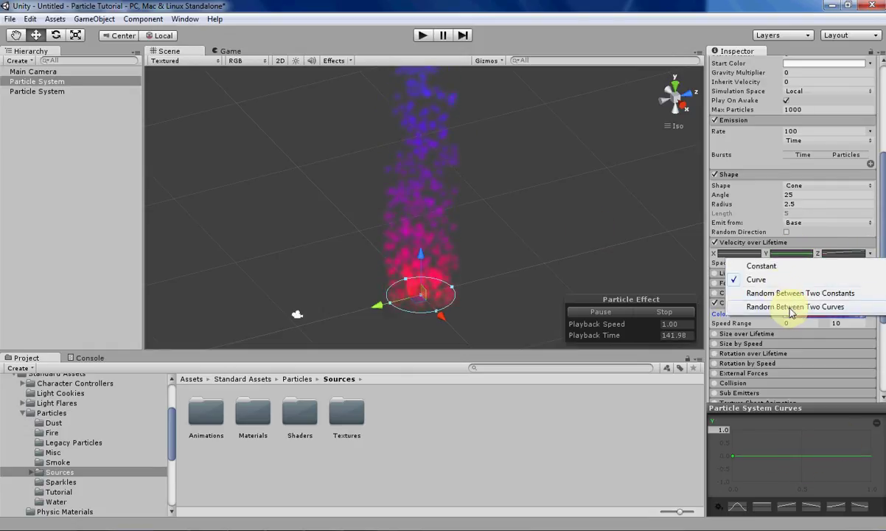
pyautogui.click(776, 311)
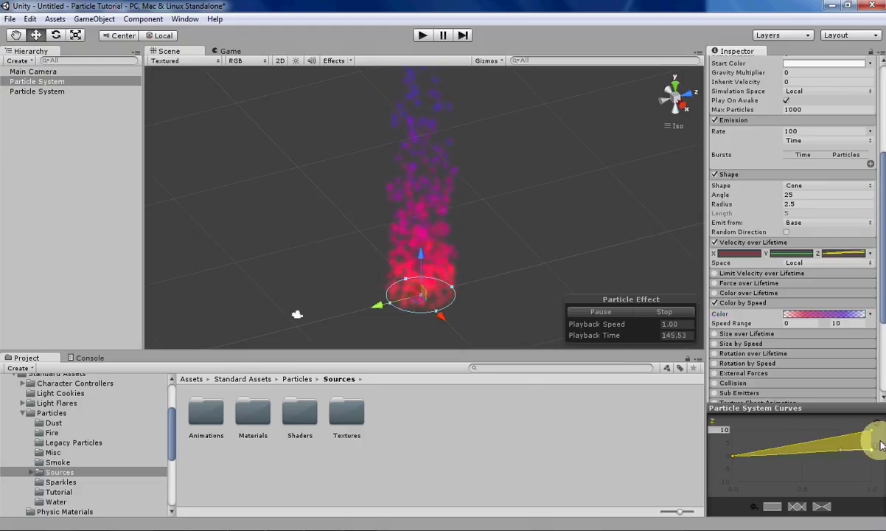
pyautogui.click(881, 427)
pyautogui.moveTo(841, 434); pyautogui.dragTo(772, 455)
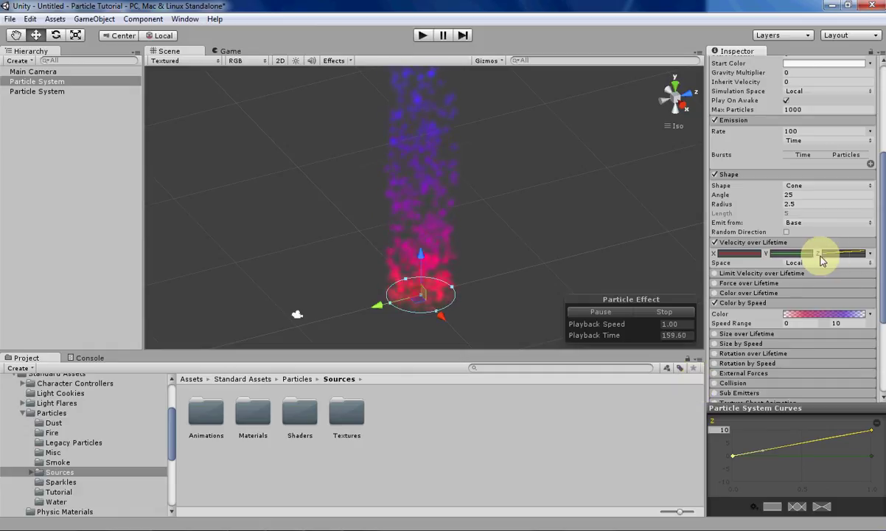
# Give the Y velocity the wave-shaped preset whose two curves cross twice, and set its curve range to 2
pyautogui.click(789, 253)
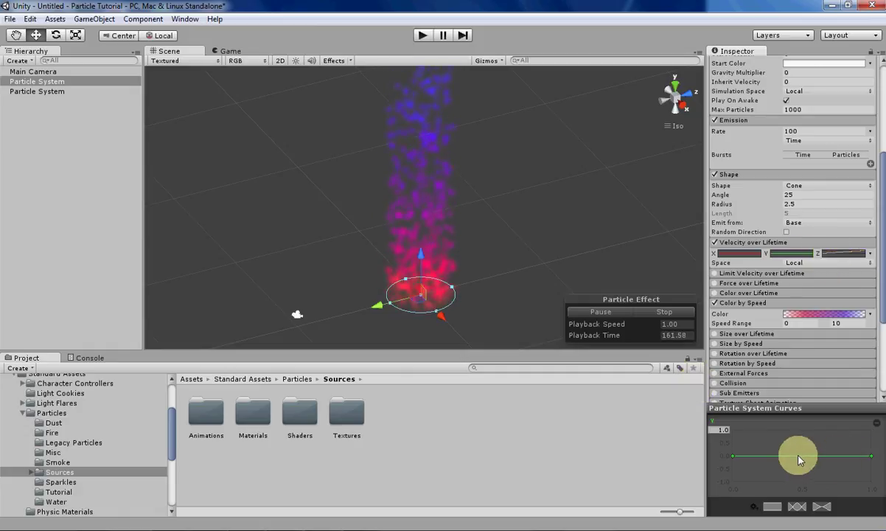
pyautogui.moveTo(798, 455); pyautogui.dragTo(792, 421)
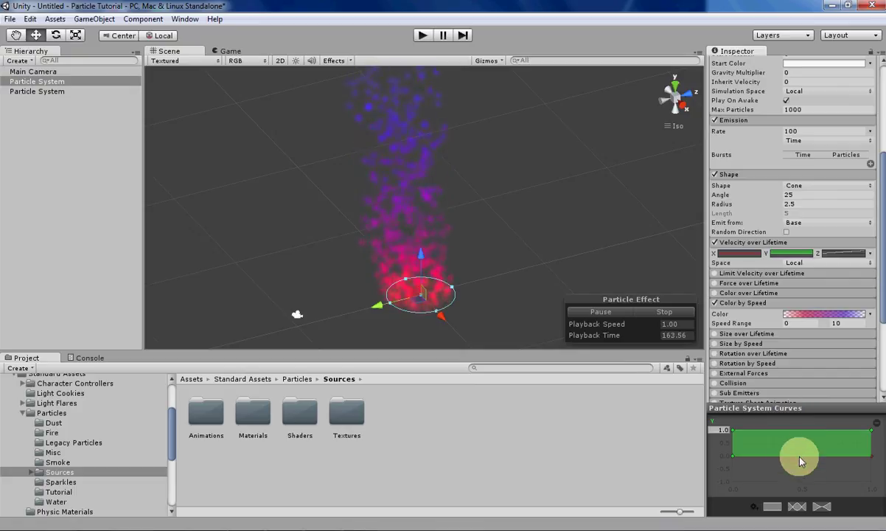
pyautogui.moveTo(793, 459); pyautogui.dragTo(802, 505)
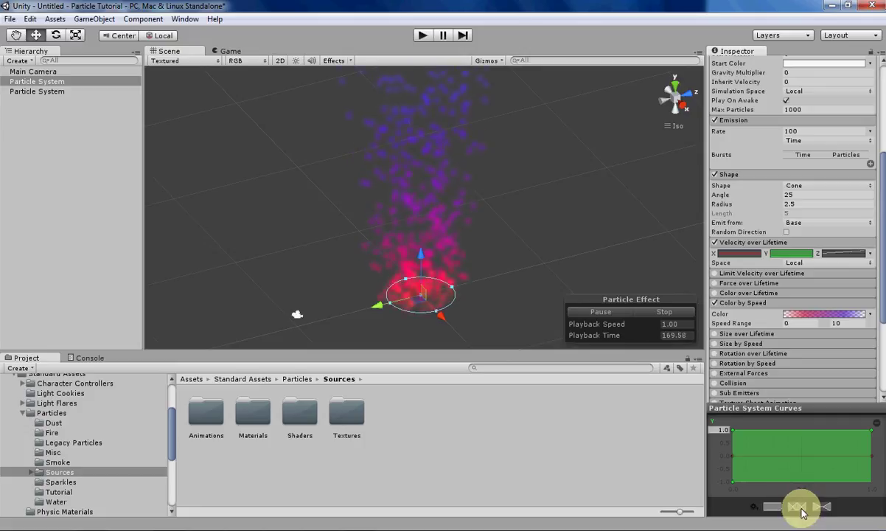
pyautogui.click(800, 508)
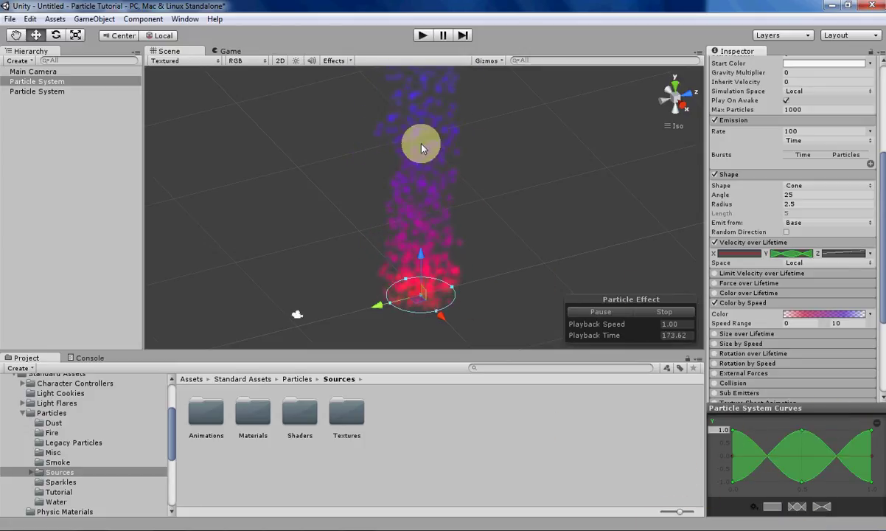
pyautogui.click(723, 428)
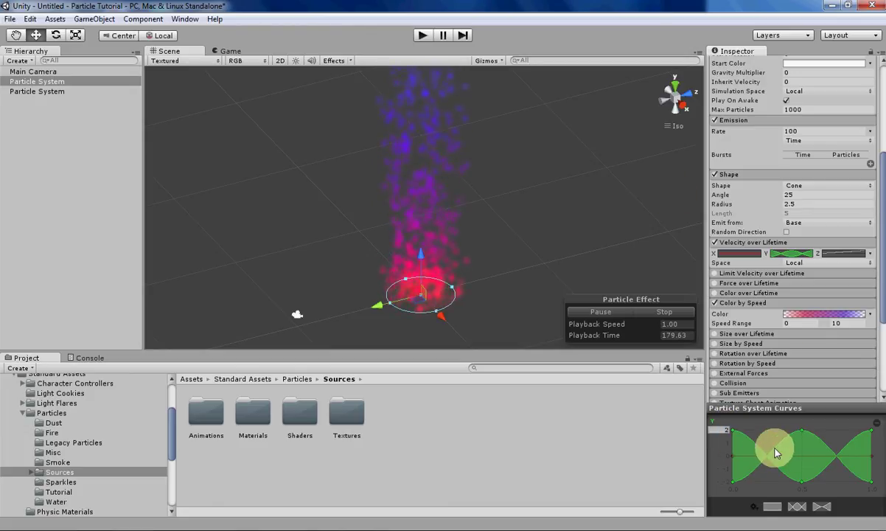
# Copy the Y velocity curves of Velocity over Lifetime and paste them onto the X velocity
pyautogui.rightClick(786, 254)
pyautogui.click(806, 265)
pyautogui.rightClick(741, 252)
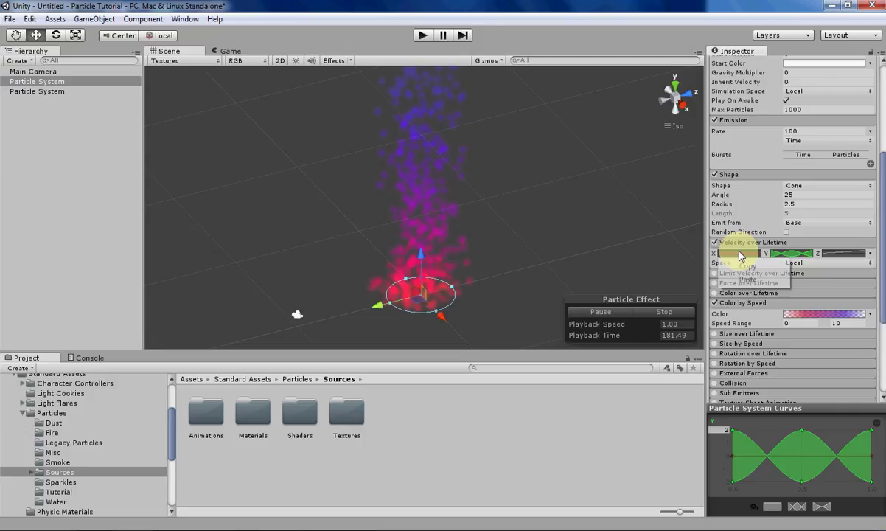
pyautogui.click(752, 281)
# Examine from several angles how the particles spread sideways as they rise with the X and Y velocity curves
pyautogui.moveTo(526, 214); pyautogui.dragTo(464, 213, button='right')
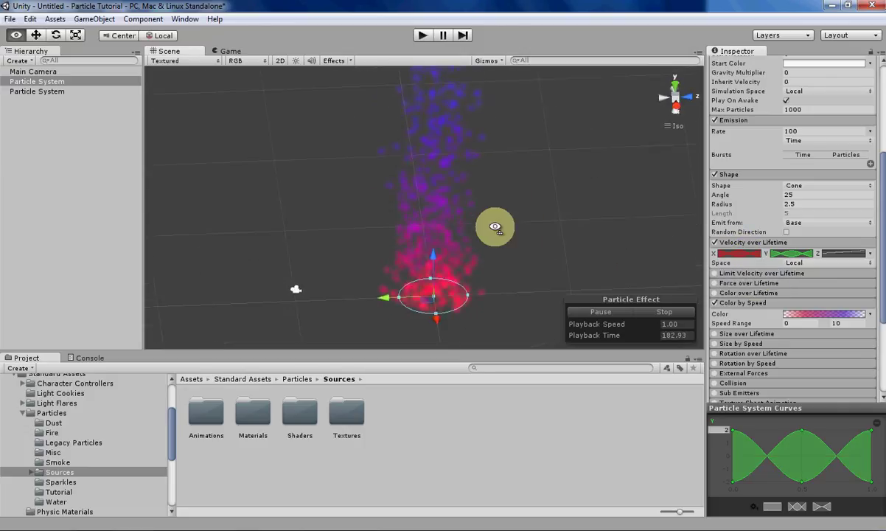
pyautogui.moveTo(479, 182); pyautogui.dragTo(425, 220, button='middle')
pyautogui.keyDown('alt'); pyautogui.moveTo(425, 219); pyautogui.dragTo(410, 171); pyautogui.keyUp('alt')
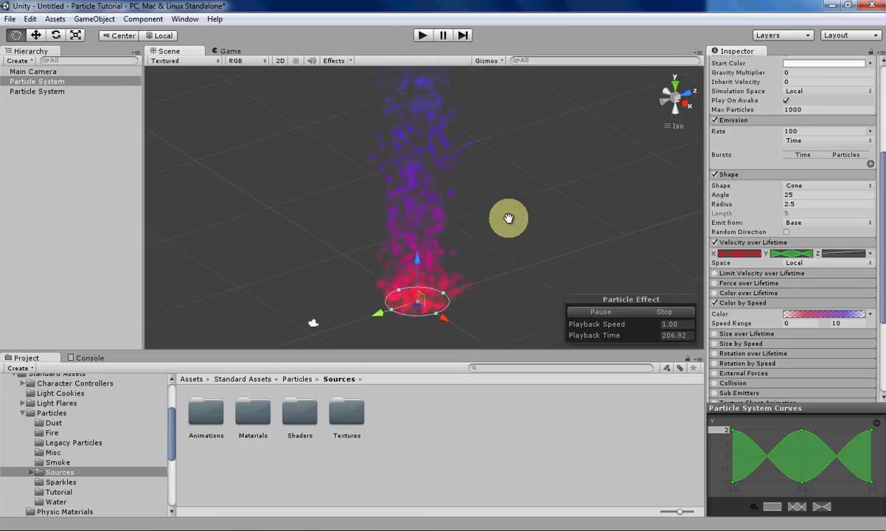
pyautogui.keyDown('alt'); pyautogui.moveTo(510, 218); pyautogui.dragTo(416, 236); pyautogui.keyUp('alt')
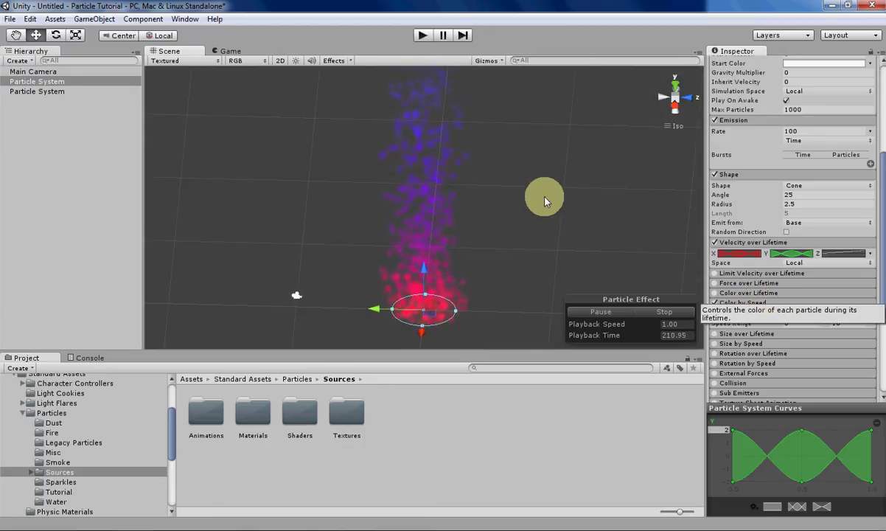
pyautogui.keyDown('alt'); pyautogui.moveTo(534, 193); pyautogui.dragTo(149, 194); pyautogui.keyUp('alt')
pyautogui.keyDown('alt'); pyautogui.moveTo(284, 215); pyautogui.dragTo(467, 233); pyautogui.keyUp('alt')
pyautogui.scroll(5, 434, 238)
pyautogui.keyDown('alt'); pyautogui.moveTo(352, 249); pyautogui.dragTo(501, 200); pyautogui.keyUp('alt')
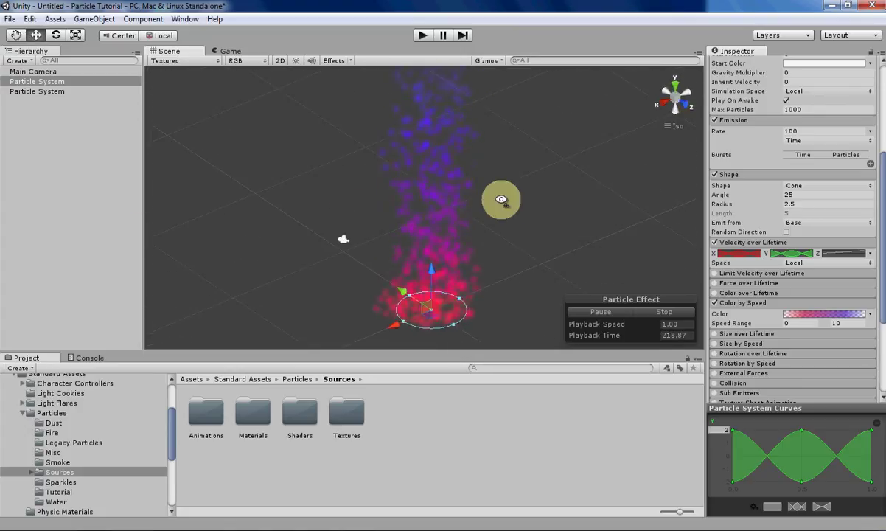